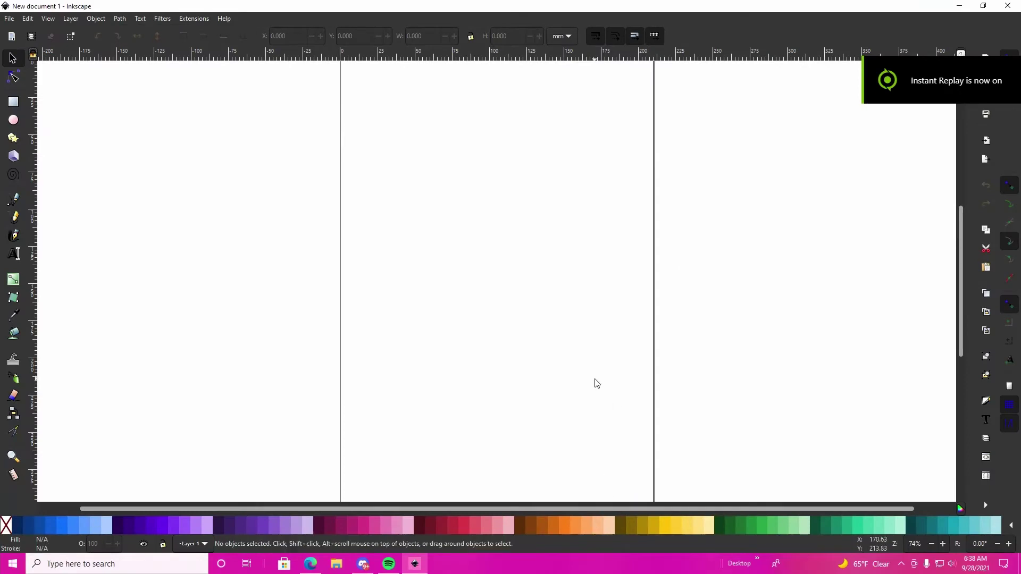
Paste the copied character image and scale it from its corners to nearly fill the page.
right_click(473, 211)
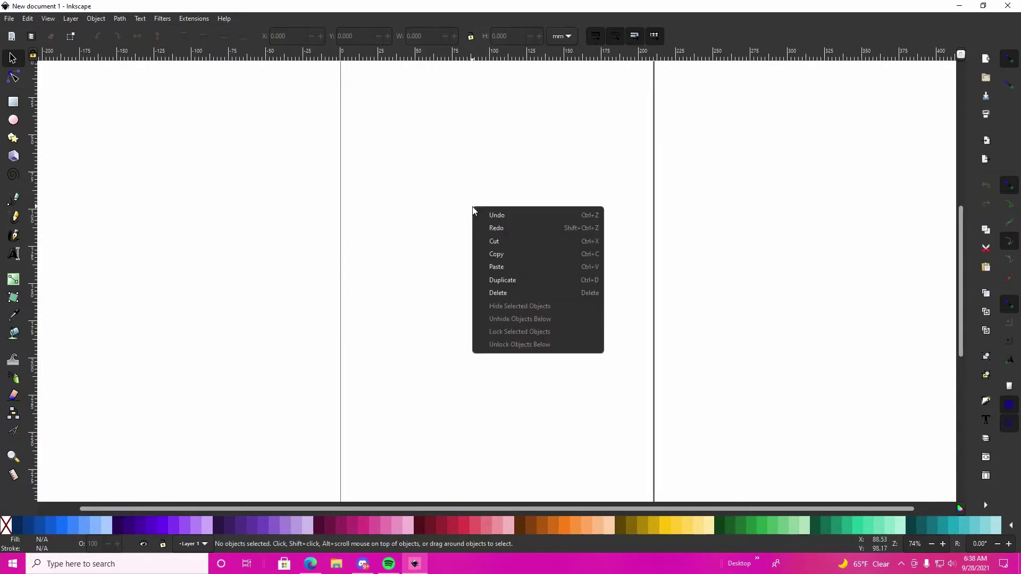
click(506, 268)
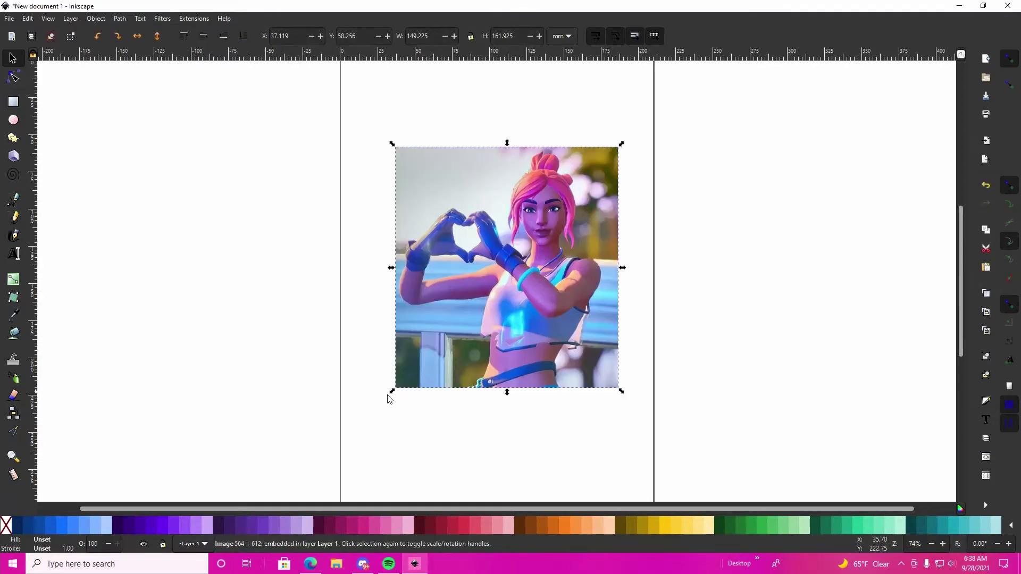
drag(392, 394, 365, 436)
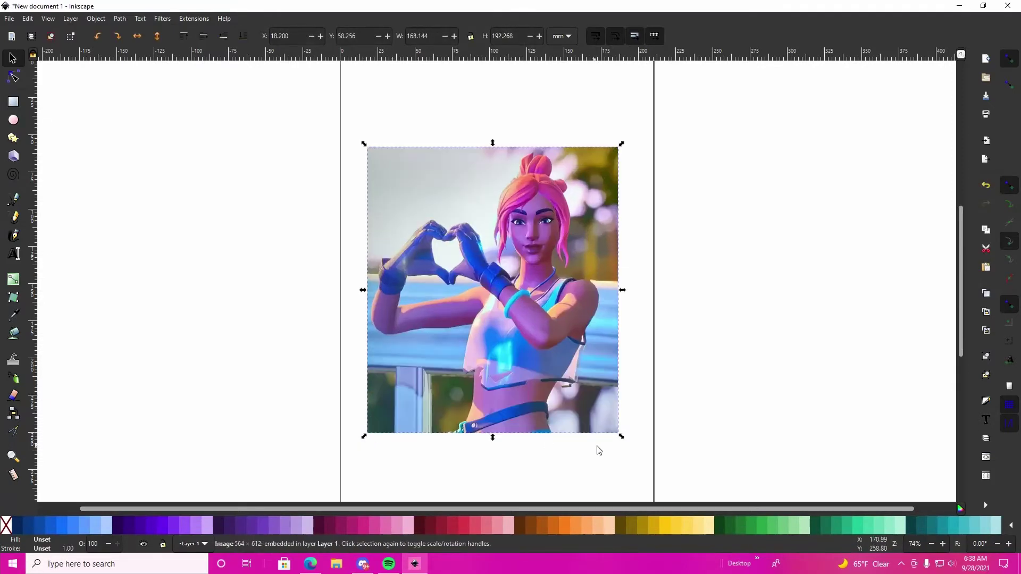
drag(621, 438, 634, 444)
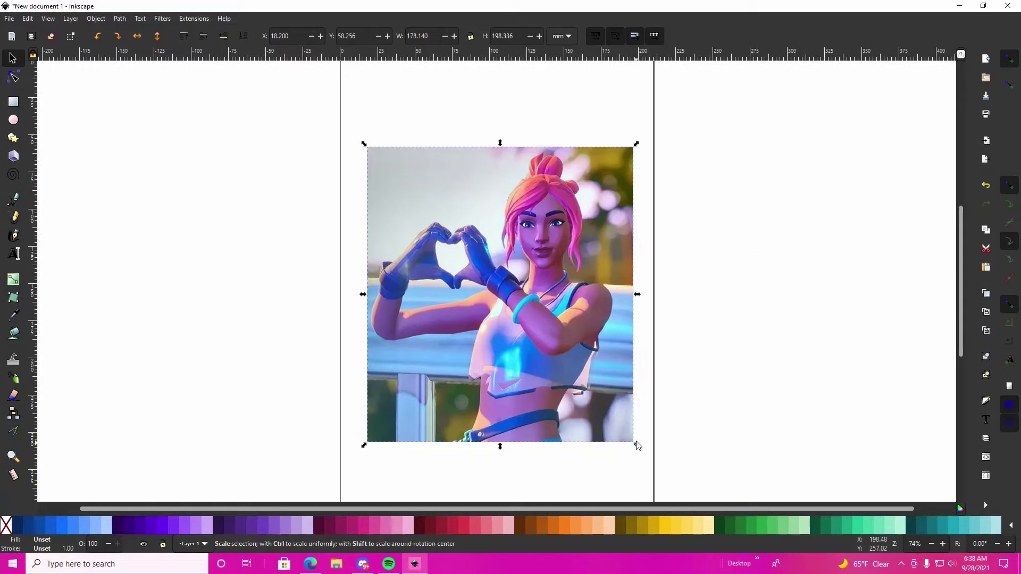
Activate the Pen (Bezier) tool in Regular Bezier path mode.
click(11, 200)
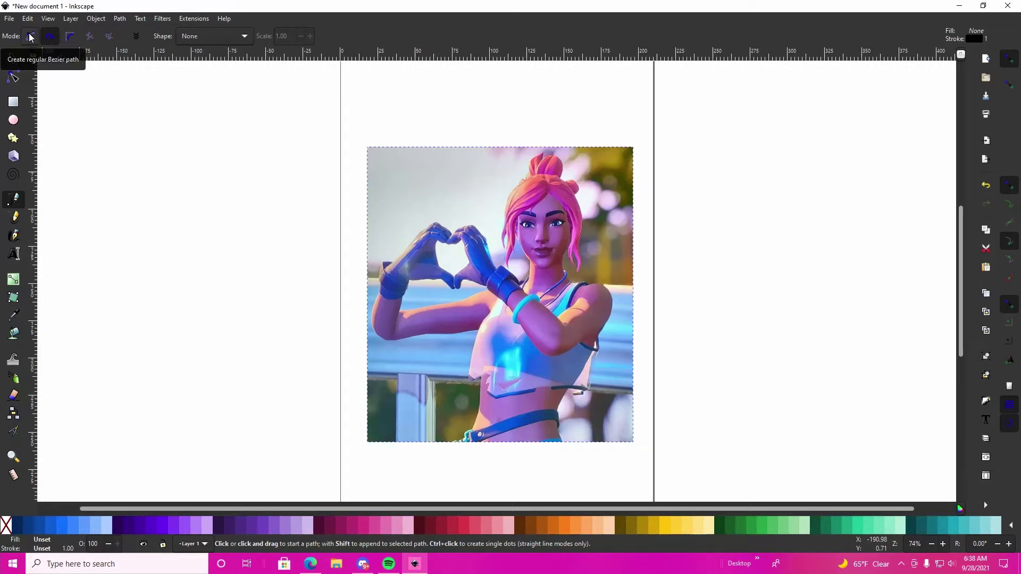
click(31, 36)
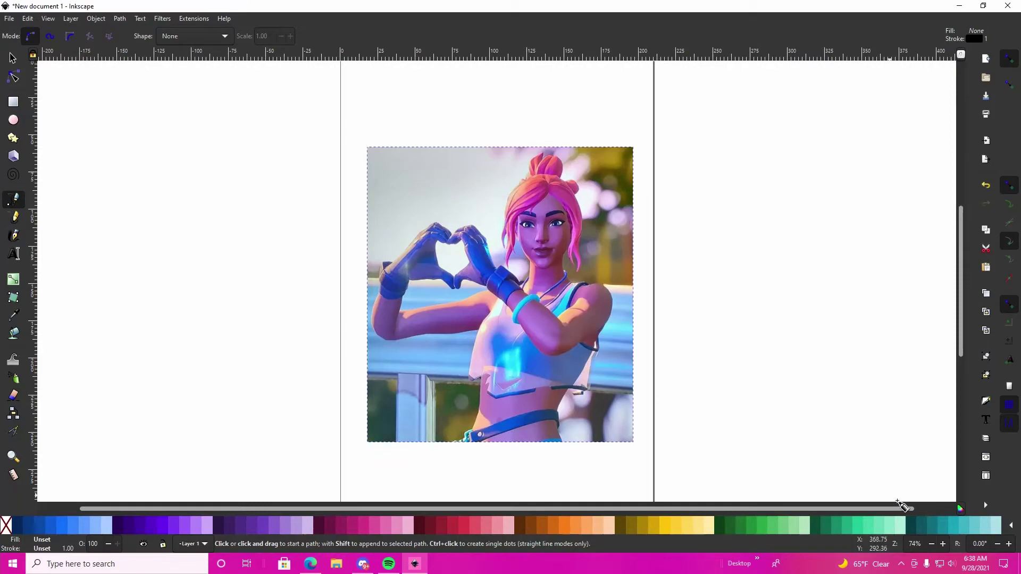
Zoom in and trace the figure from its bottom-left edge past the sleeve, right hand and hair tip.
click(944, 546)
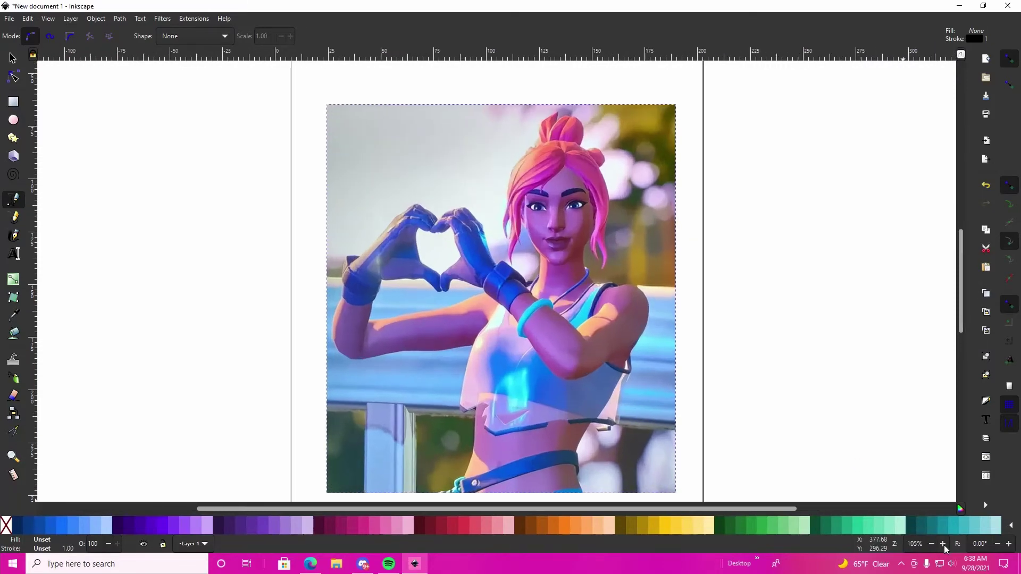
click(943, 545)
click(943, 545)
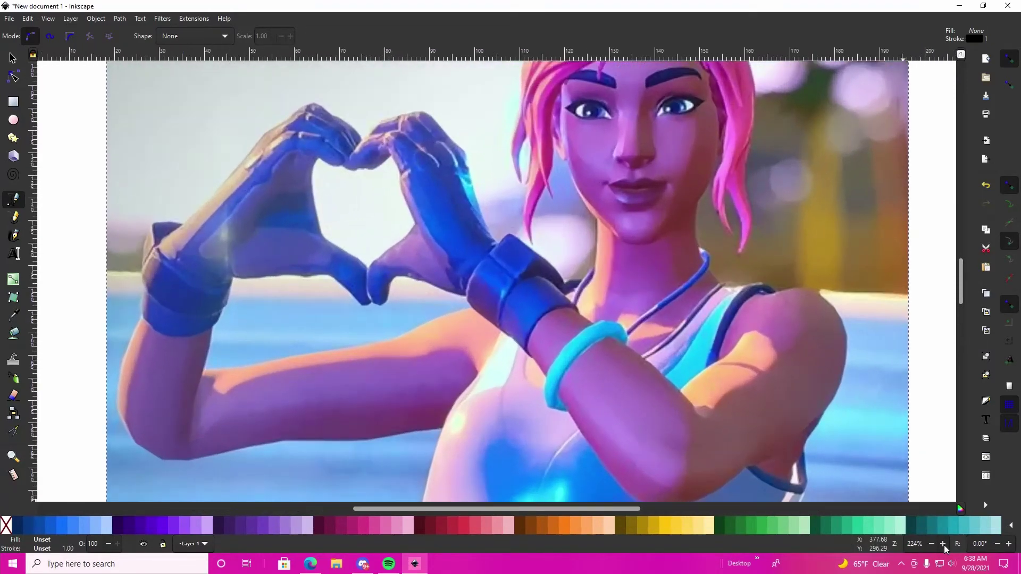
click(944, 545)
scroll(882, 470, down, 5)
scroll(731, 406, down, 5)
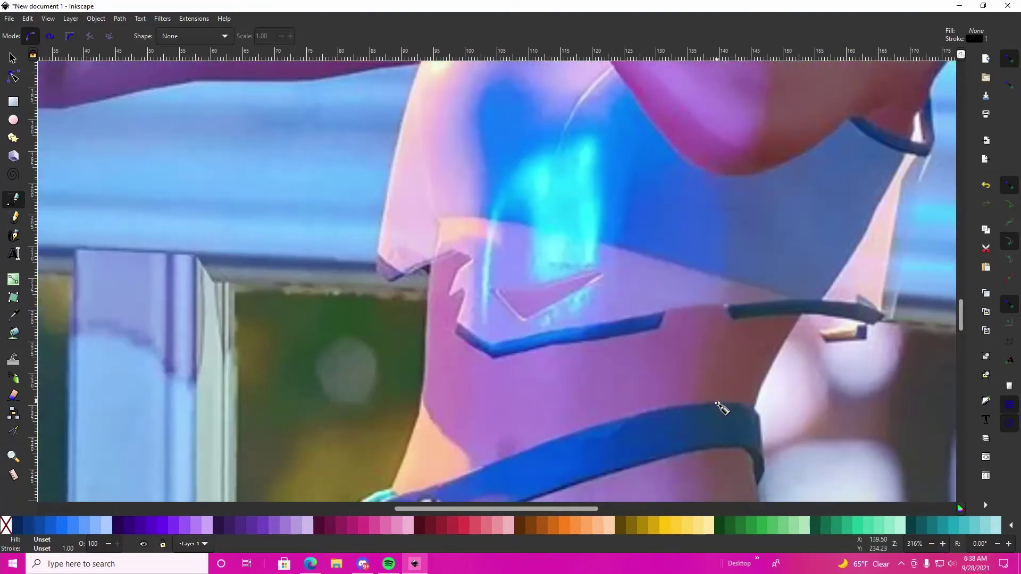
click(943, 545)
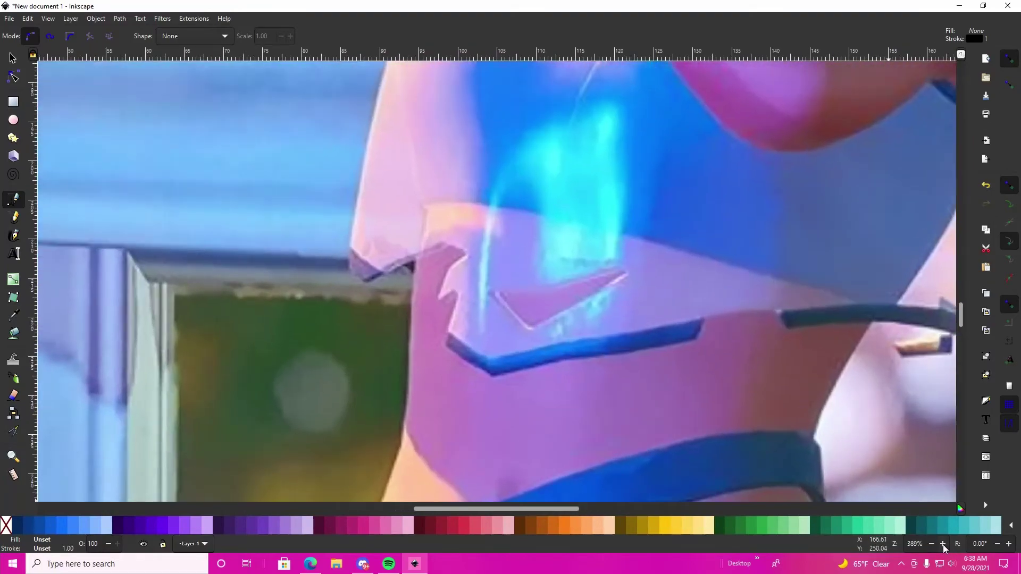
scroll(584, 396, down, 5)
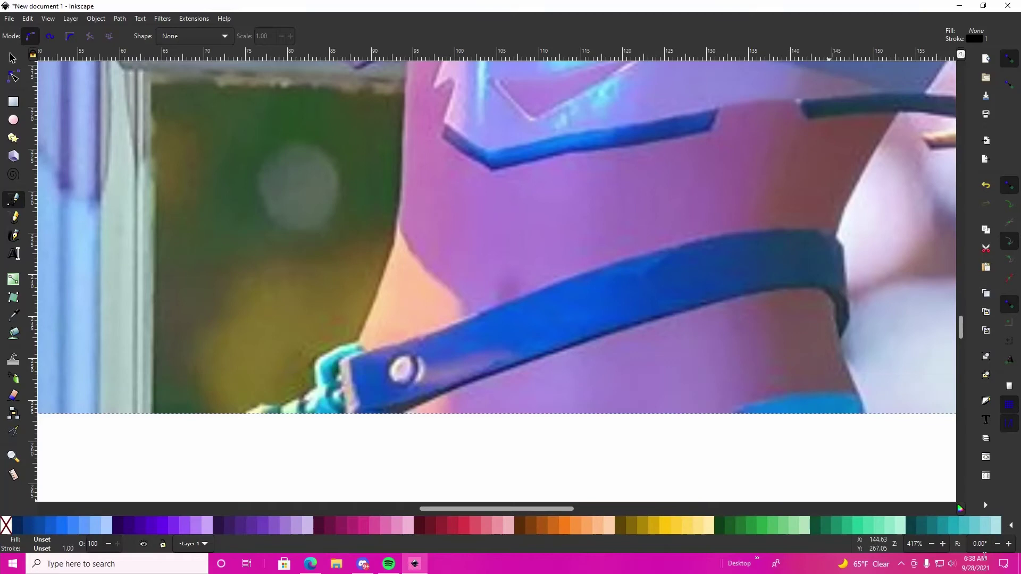
click(942, 545)
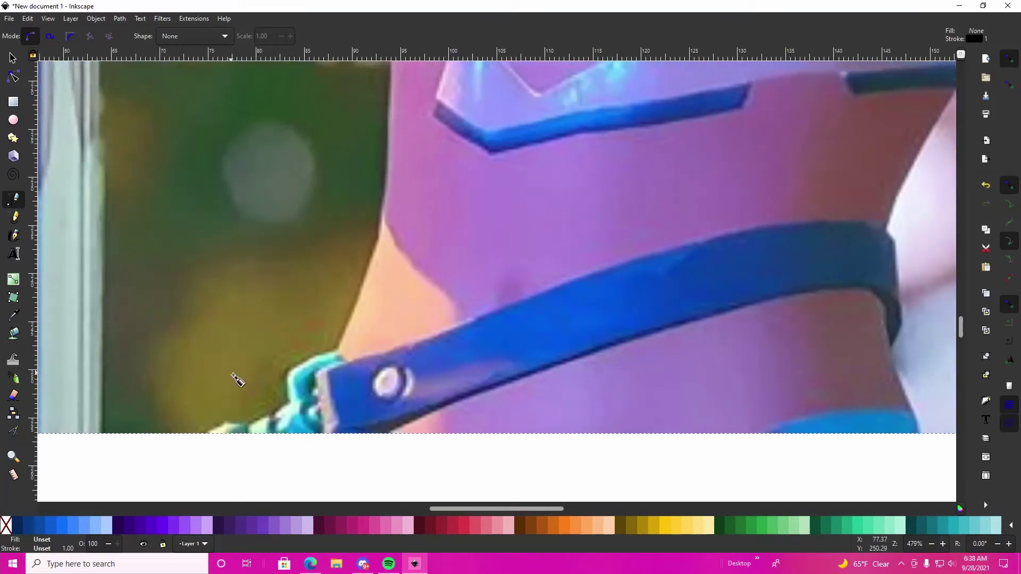
key(plus)
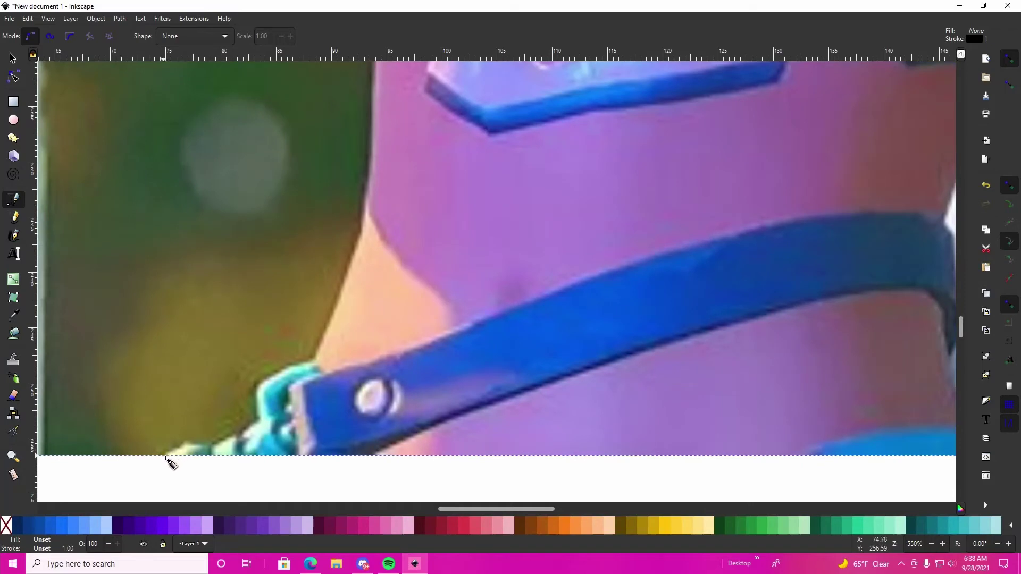
click(170, 463)
scroll(377, 238, up, 3)
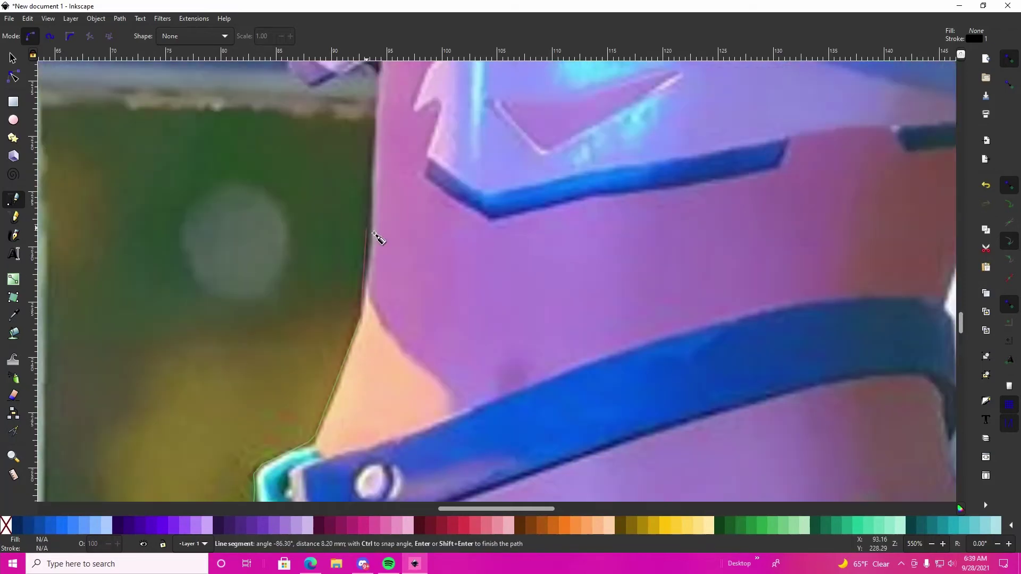
scroll(377, 238, up, 3)
scroll(351, 168, up, 8)
scroll(352, 168, left, 8)
click(144, 167)
scroll(327, 204, left, 5)
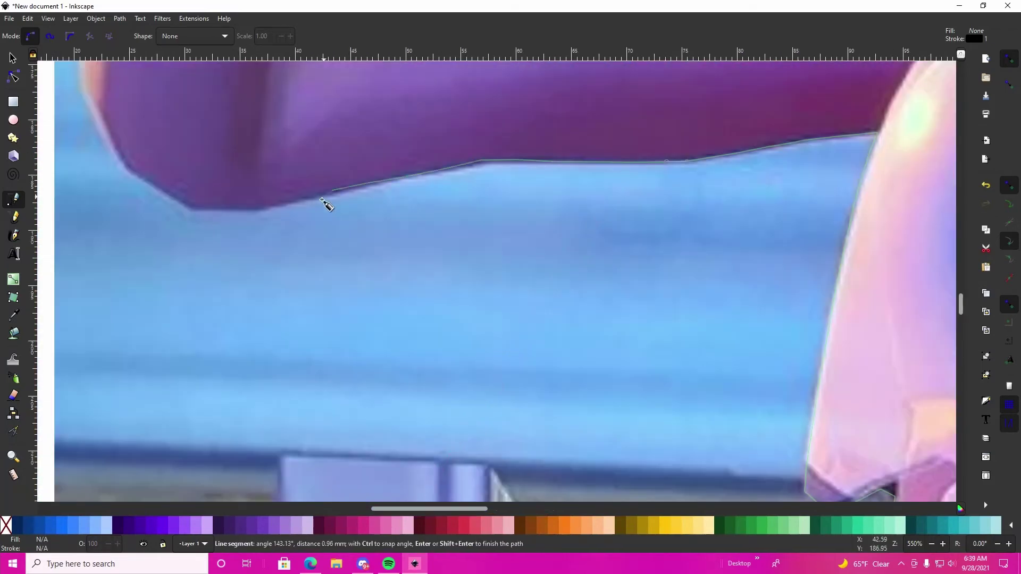
scroll(327, 204, up, 6)
scroll(80, 343, up, 6)
scroll(243, 100, up, 5)
scroll(492, 154, up, 5)
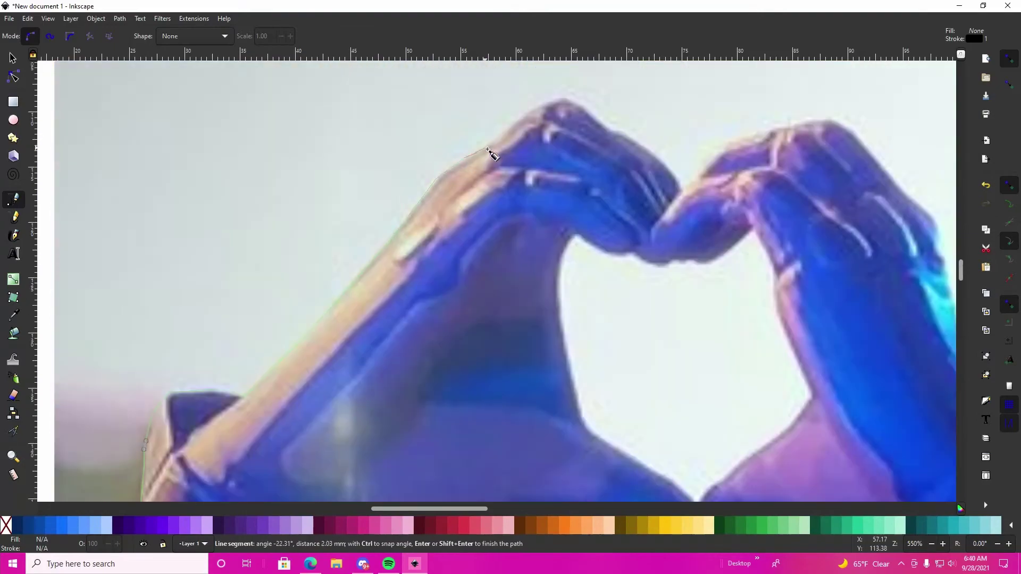
scroll(493, 155, right, 6)
scroll(525, 327, right, 6)
scroll(524, 327, down, 2)
click(569, 355)
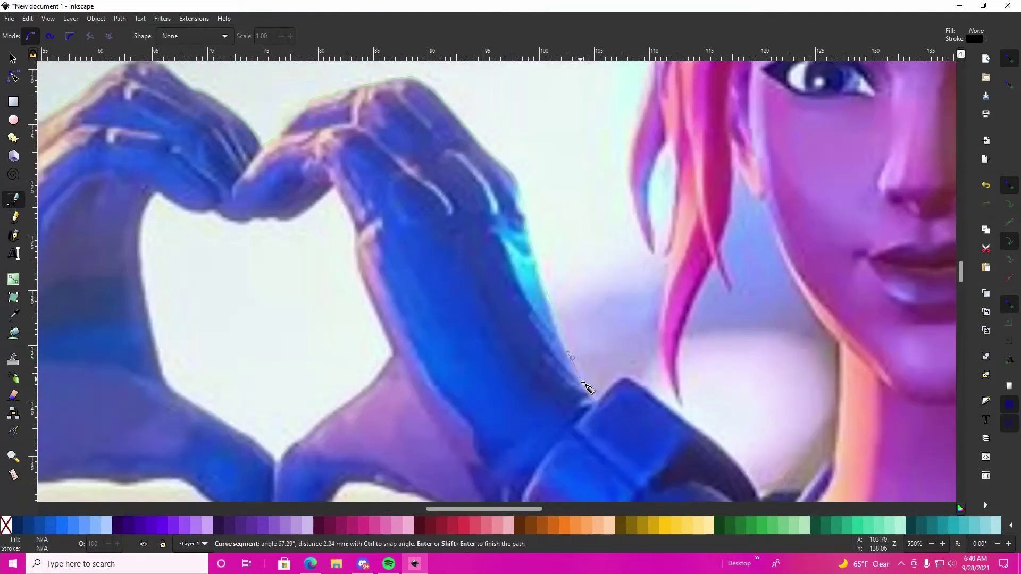
click(590, 396)
click(678, 399)
scroll(718, 351, down, 4)
scroll(784, 178, up, 2)
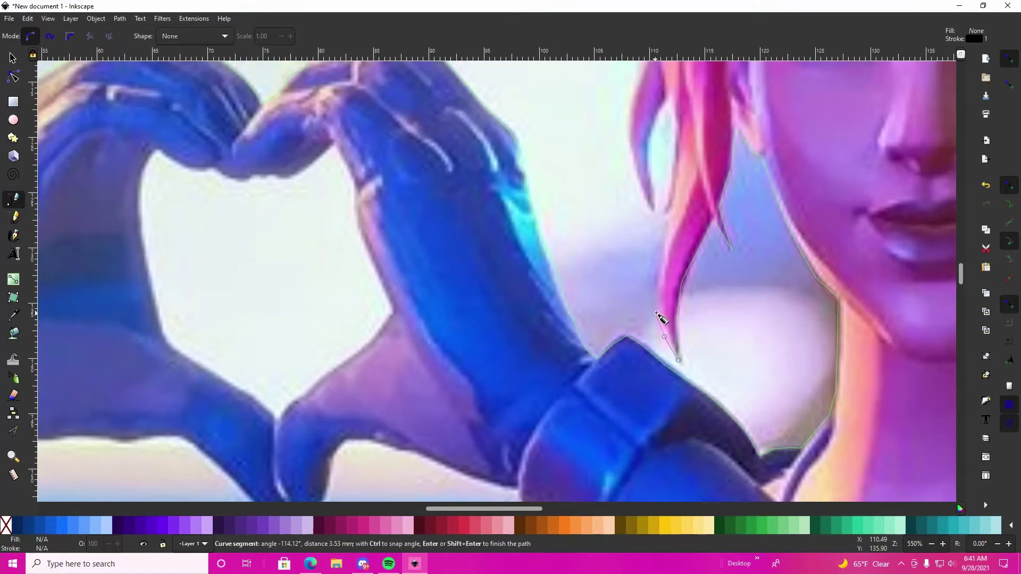
scroll(661, 304, up, 3)
scroll(661, 199, up, 3)
scroll(479, 240, up, 8)
scroll(319, 303, right, 12)
Continue the outline along the hair bun, hair strand, neck and shoulder, then finish the path.
click(386, 209)
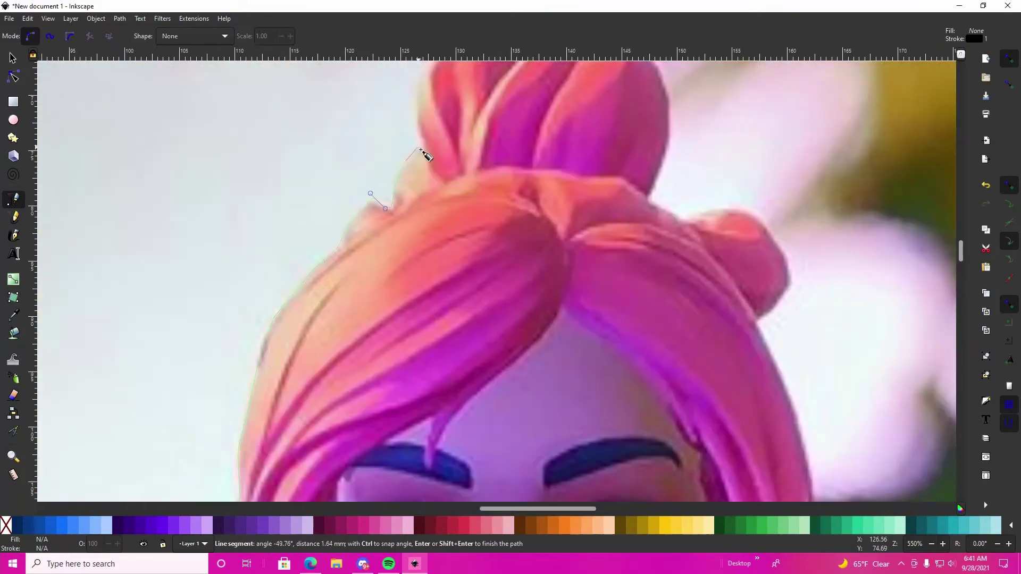
scroll(479, 148, up, 2)
scroll(789, 375, down, 10)
click(810, 263)
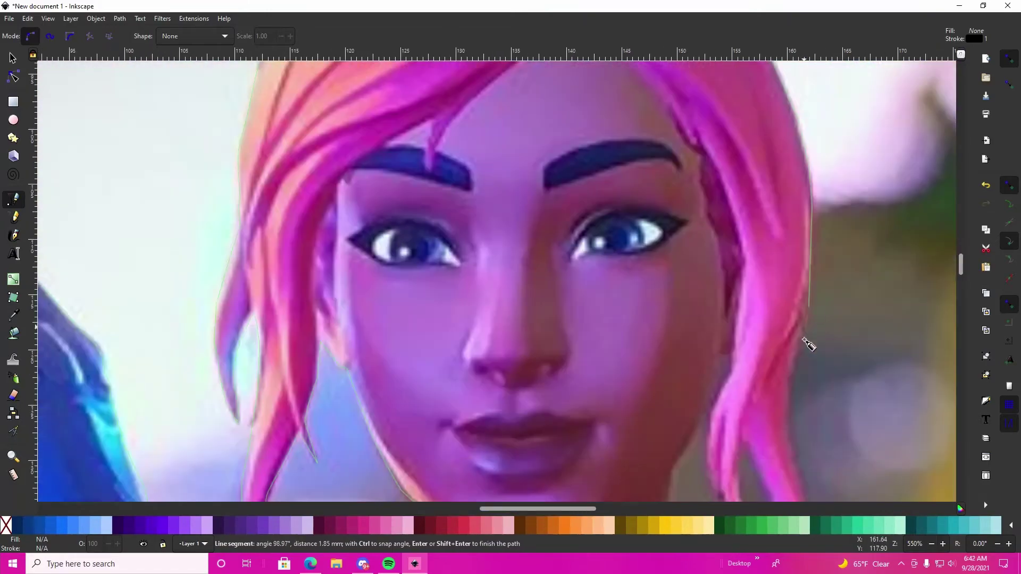
scroll(808, 343, down, 4)
click(778, 471)
click(750, 327)
click(703, 295)
scroll(703, 296, down, 4)
click(729, 415)
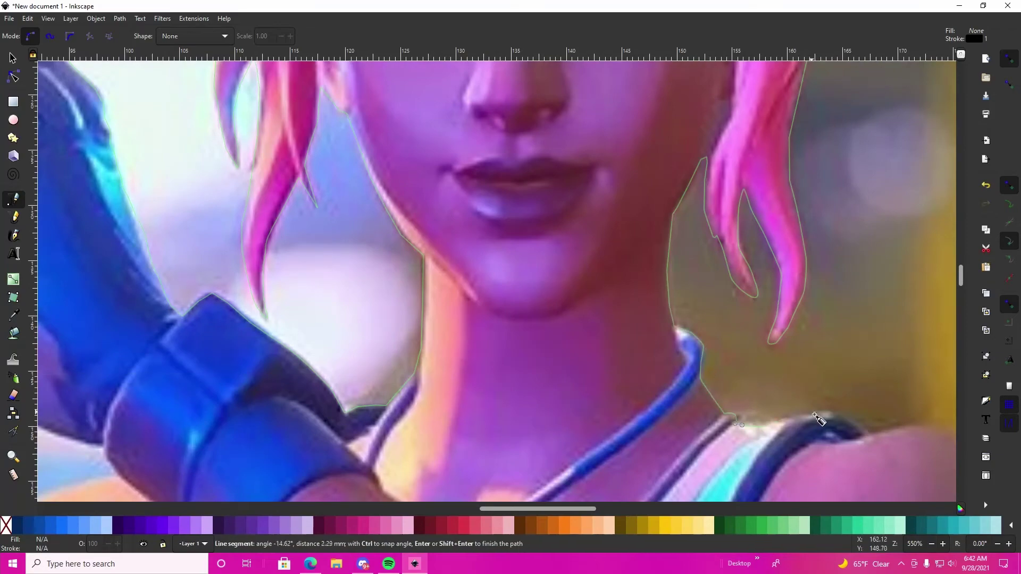
scroll(819, 421, down, 6)
scroll(570, 423, down, 5)
scroll(501, 410, right, 5)
click(479, 444)
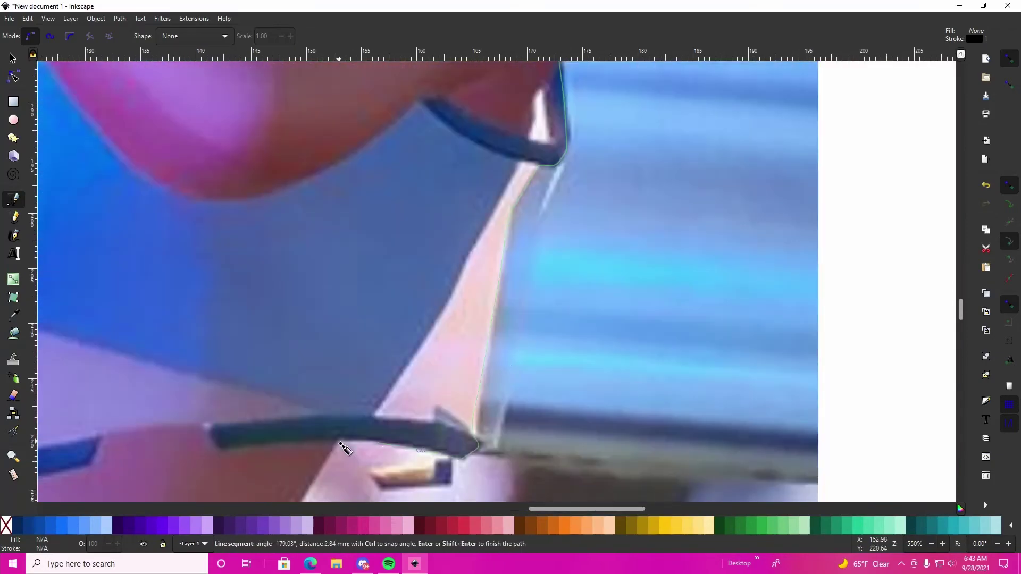
scroll(343, 447, left, 5)
scroll(569, 364, down, 3)
key(Return)
scroll(599, 456, left, 5)
scroll(759, 221, down, 3)
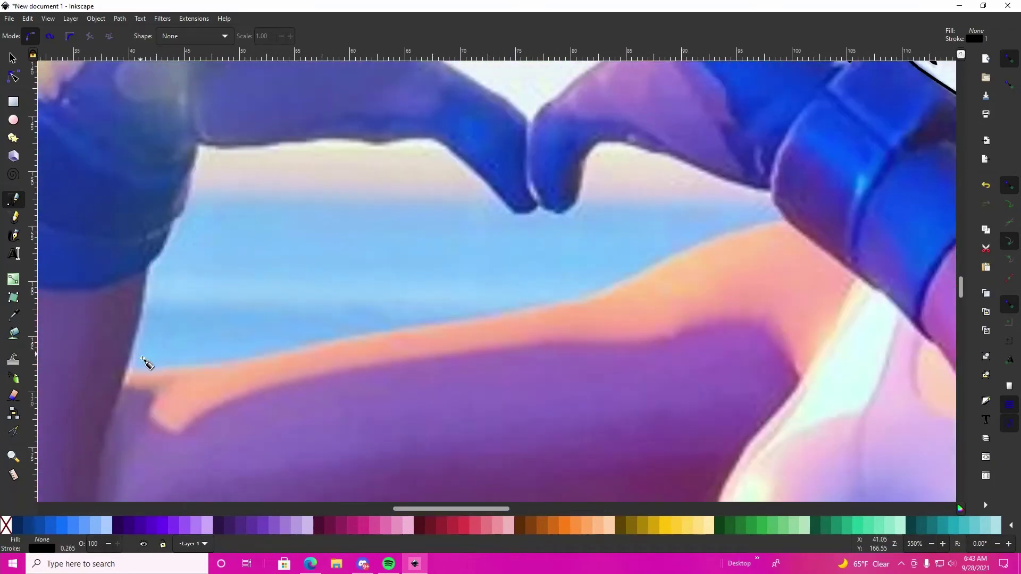
Trace a closed outline around the hands up to where they meet the right arm.
click(128, 367)
click(199, 147)
click(510, 209)
click(623, 148)
click(766, 189)
click(742, 228)
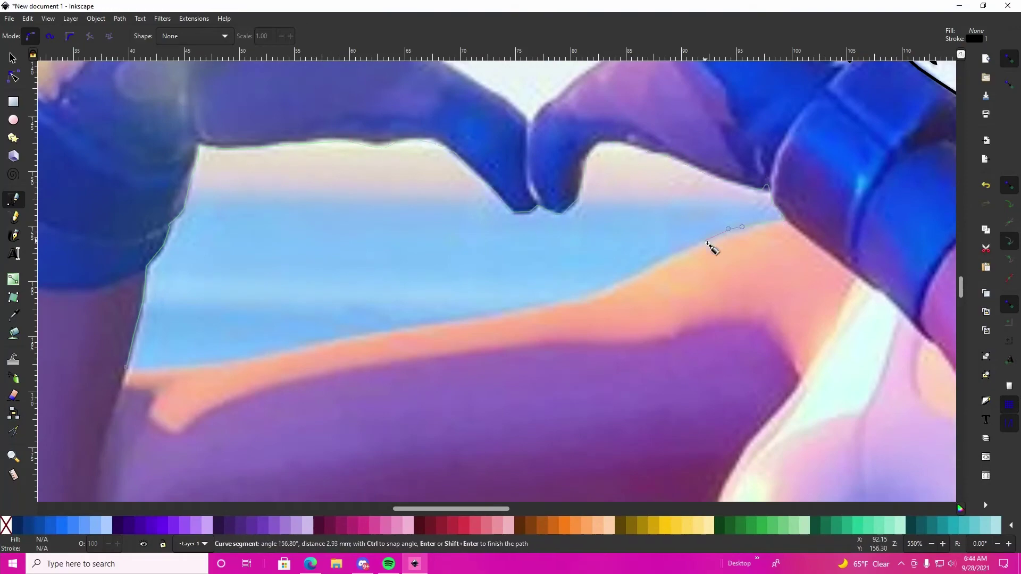
click(130, 370)
scroll(422, 289, up, 5)
Trace a closed path around the gap inside the heart-shaped hands.
click(423, 119)
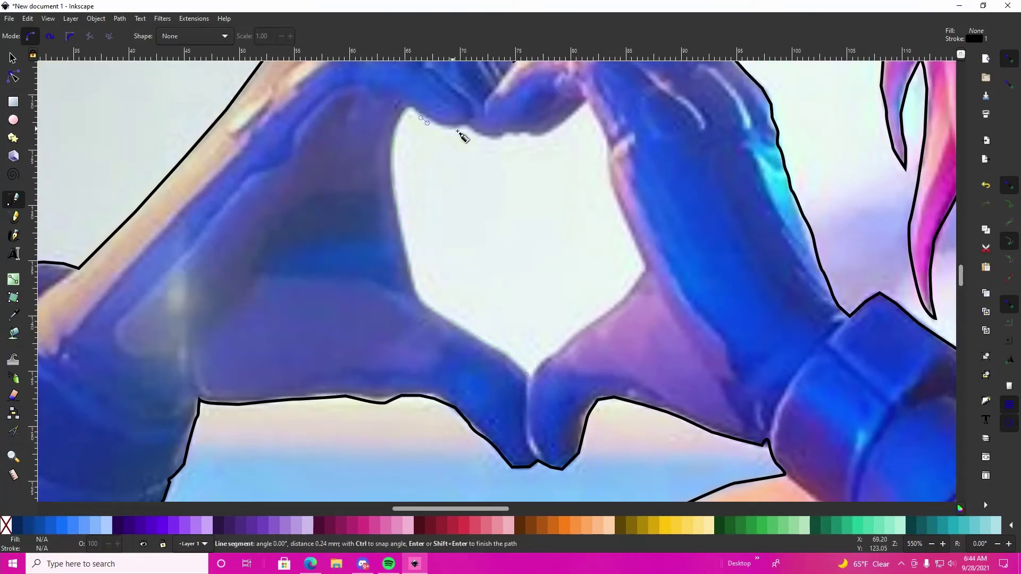
scroll(461, 136, down, 2)
click(588, 375)
click(538, 413)
scroll(821, 369, down, 5)
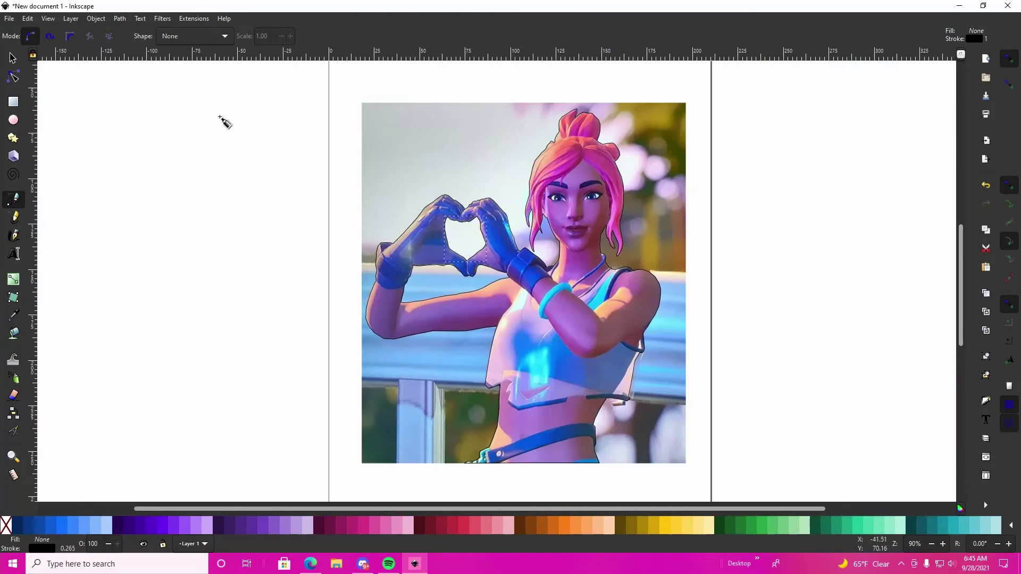
Select the heart gap path, the gap beneath the arm, and the figure outline together.
click(11, 59)
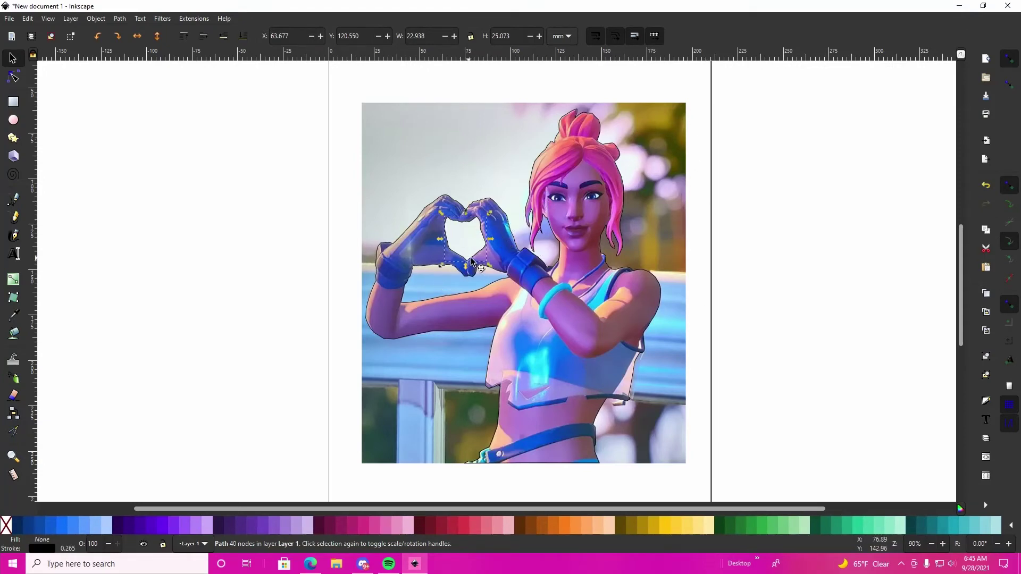
key(shift)
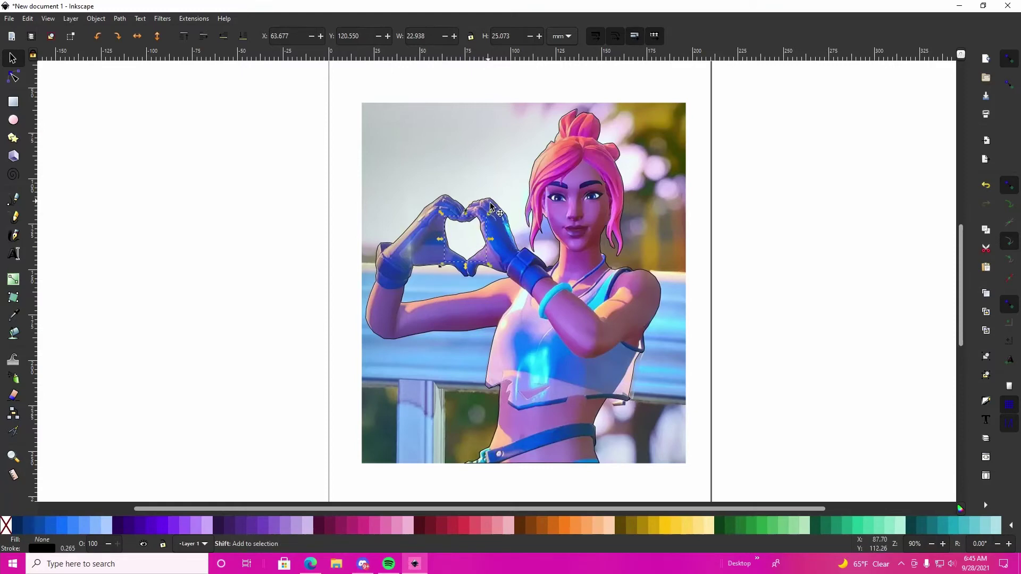
shift+click(435, 306)
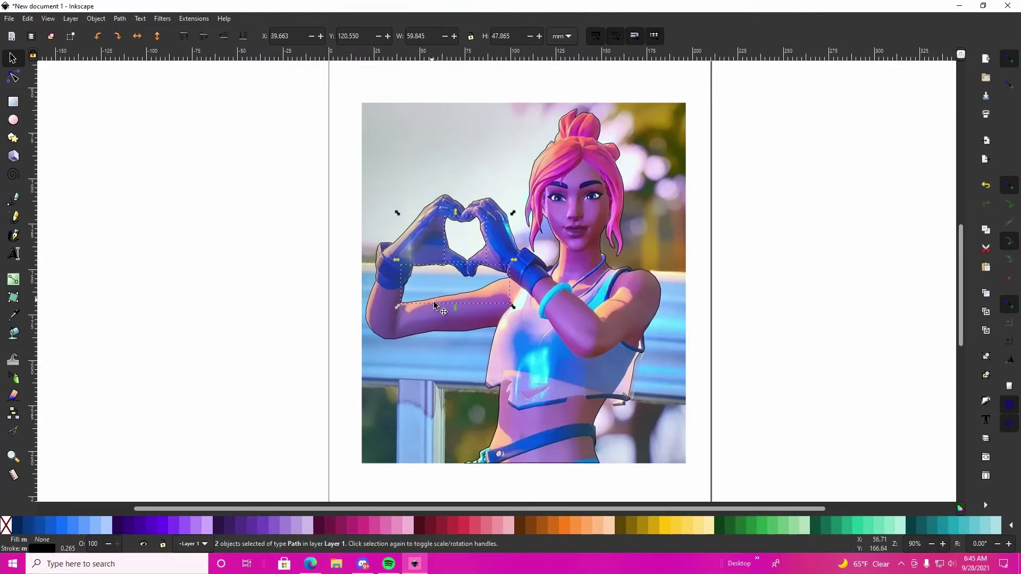
shift+click(535, 172)
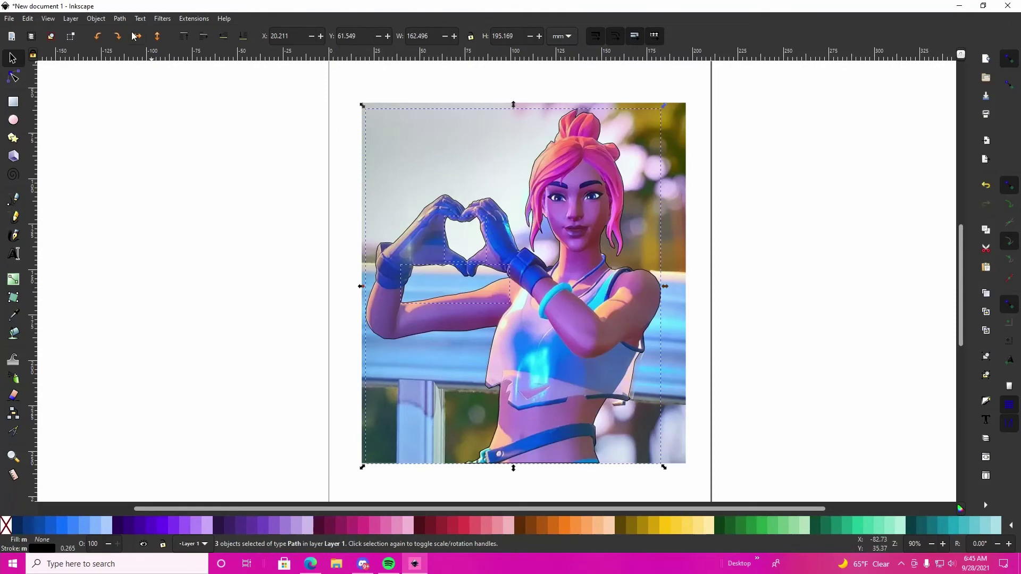
Apply Path > Exclusion to combine the outline and gap paths into one path.
click(119, 18)
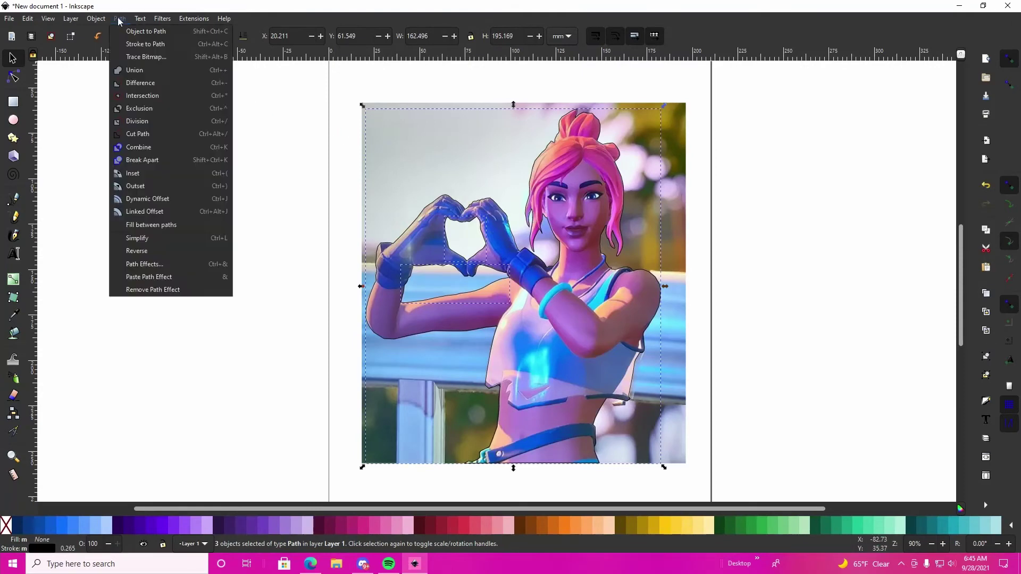
click(155, 110)
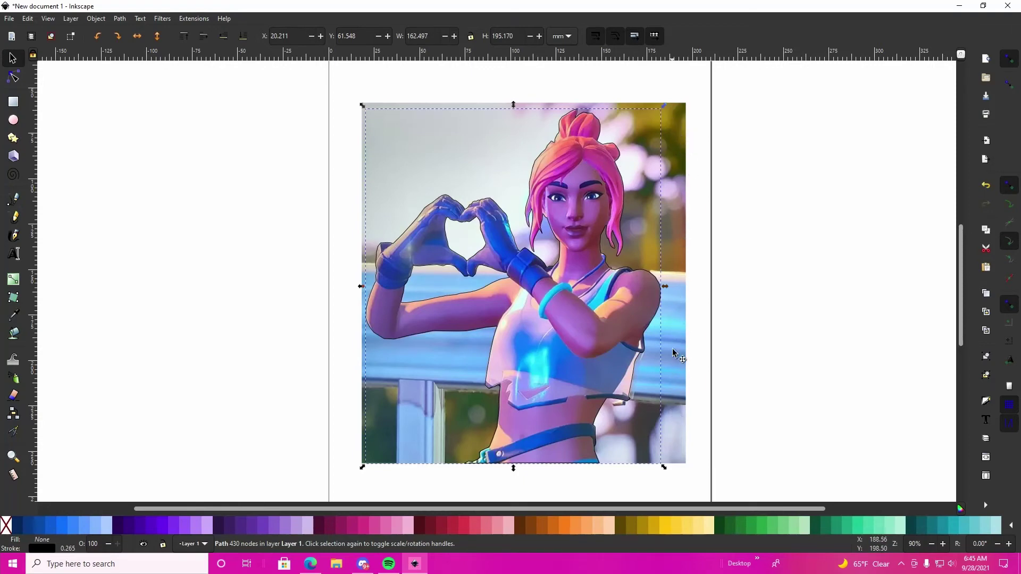
Select the combined path with the photo and apply Object > Clip > Set.
shift+click(679, 131)
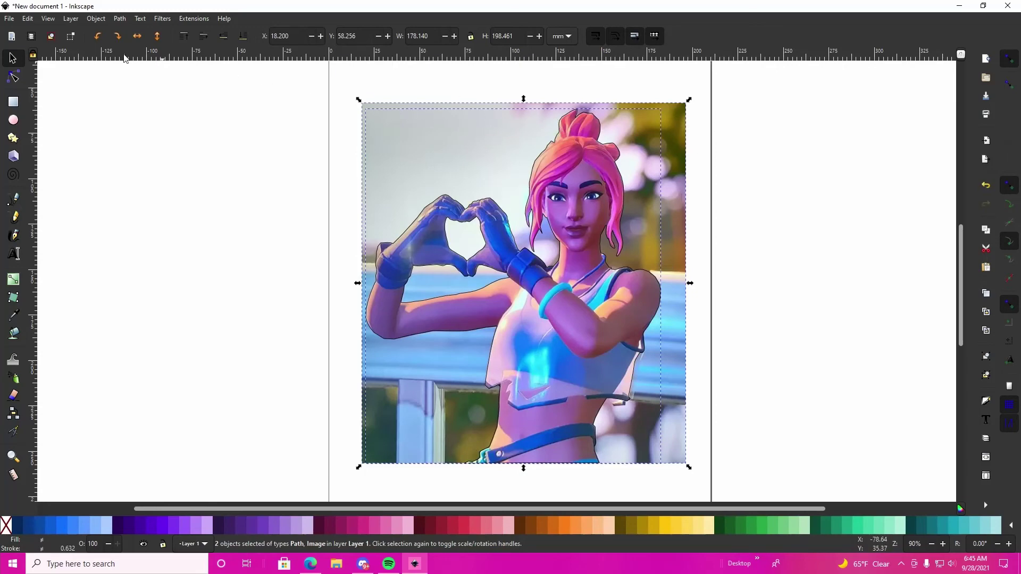
click(96, 19)
mouse_move(104, 148)
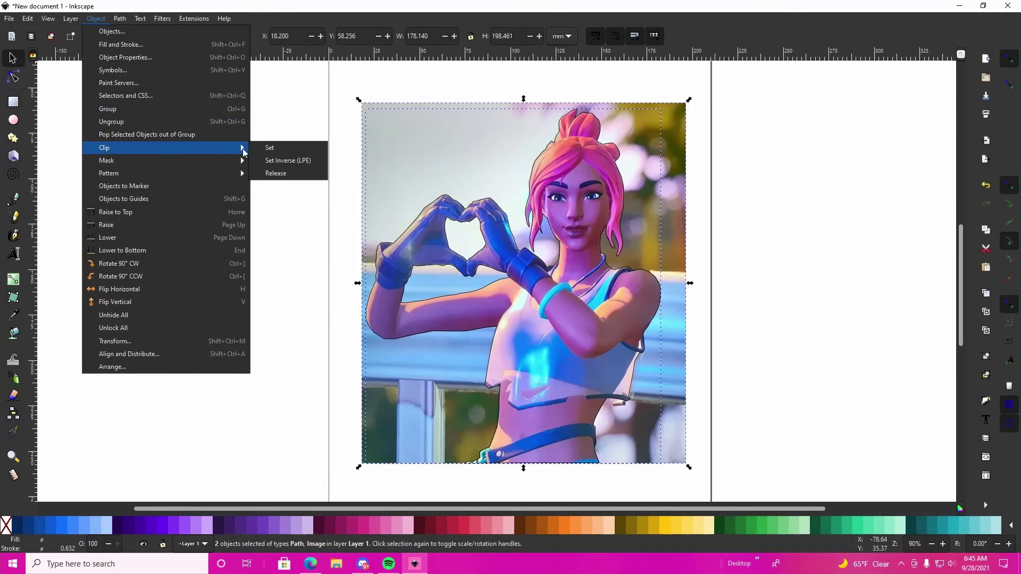
click(291, 153)
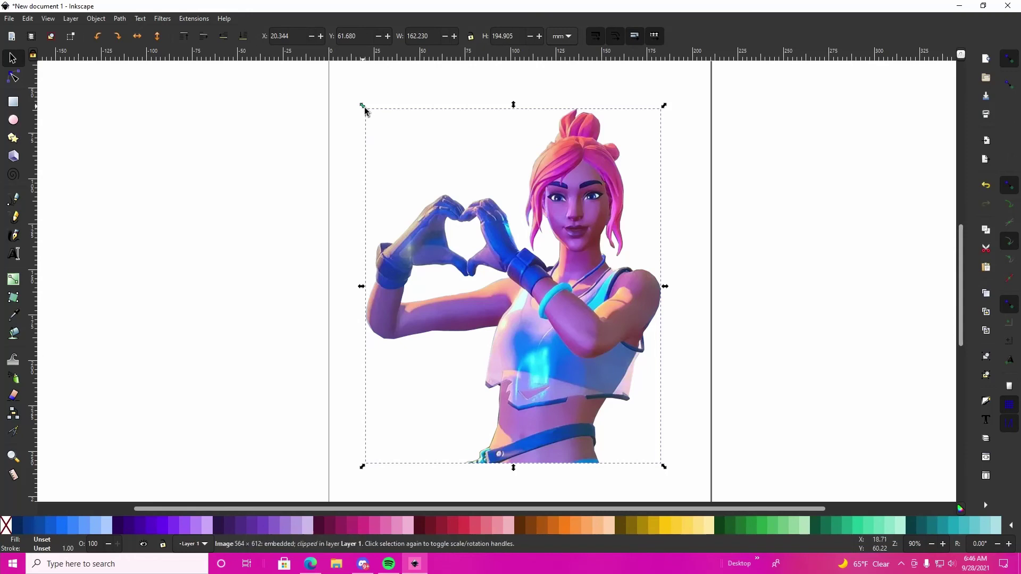
Scale the clipped figure up from its top-left and bottom-right corners.
drag(364, 106, 345, 88)
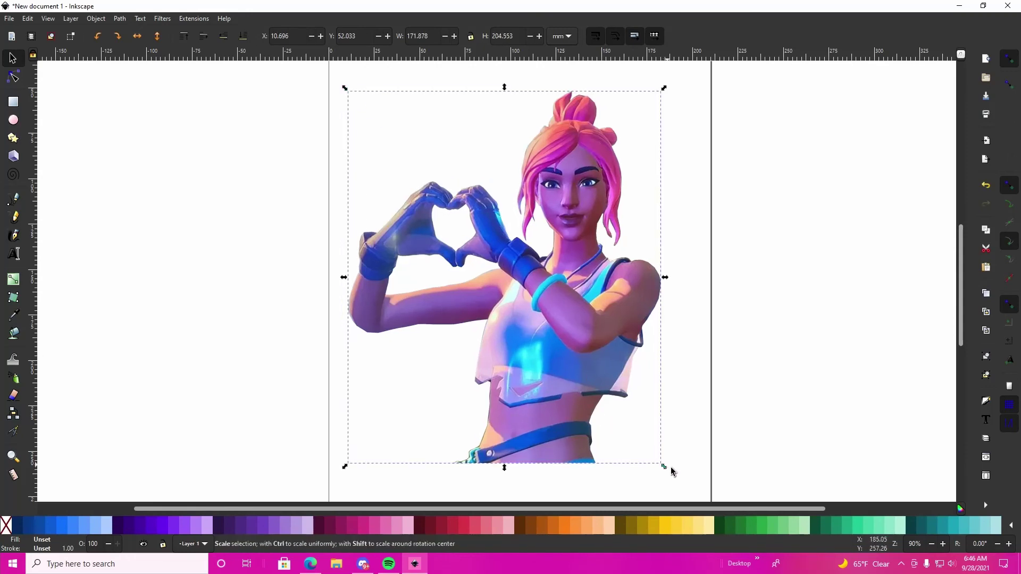
drag(666, 467, 691, 479)
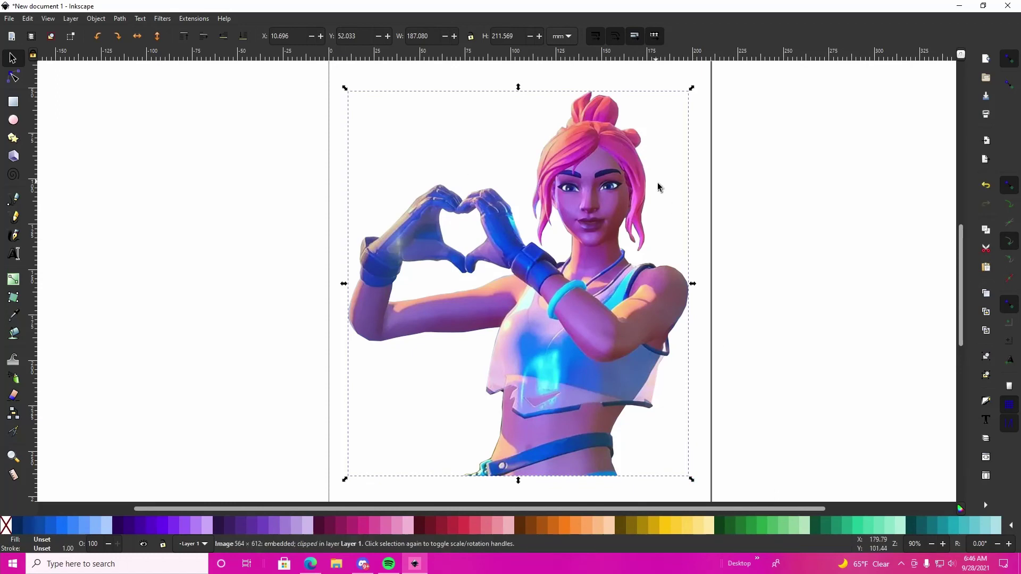
click(10, 19)
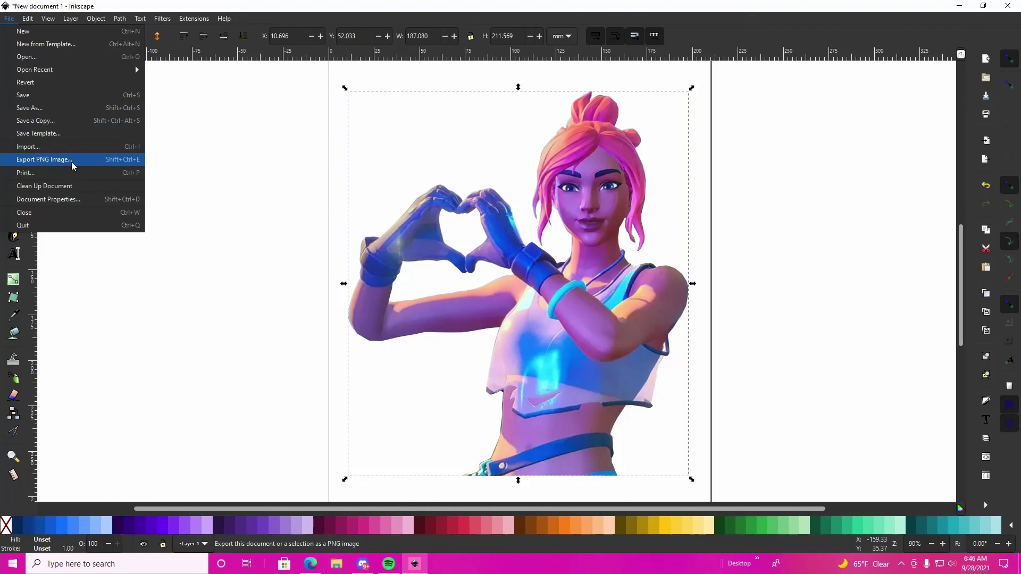
click(803, 238)
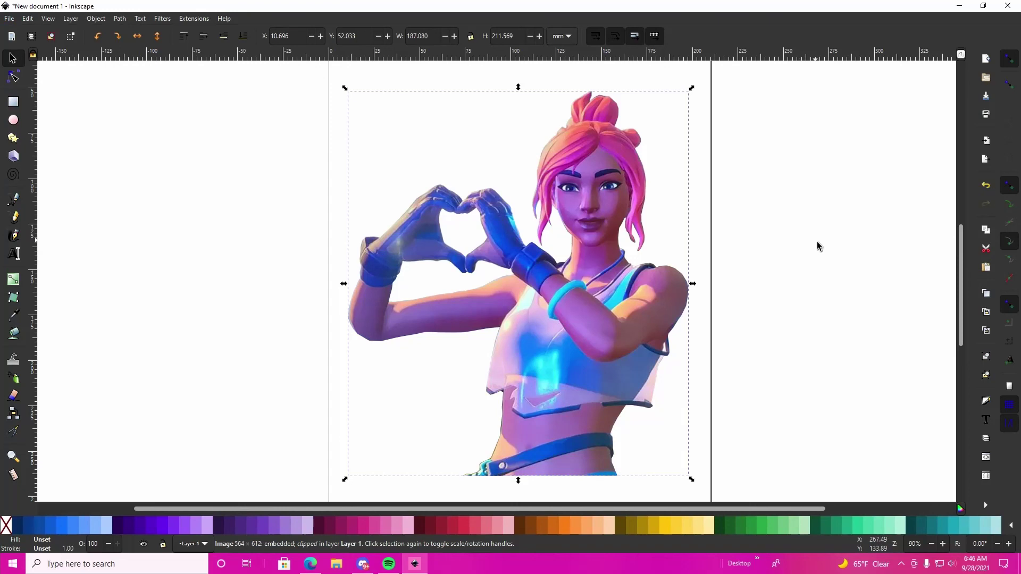